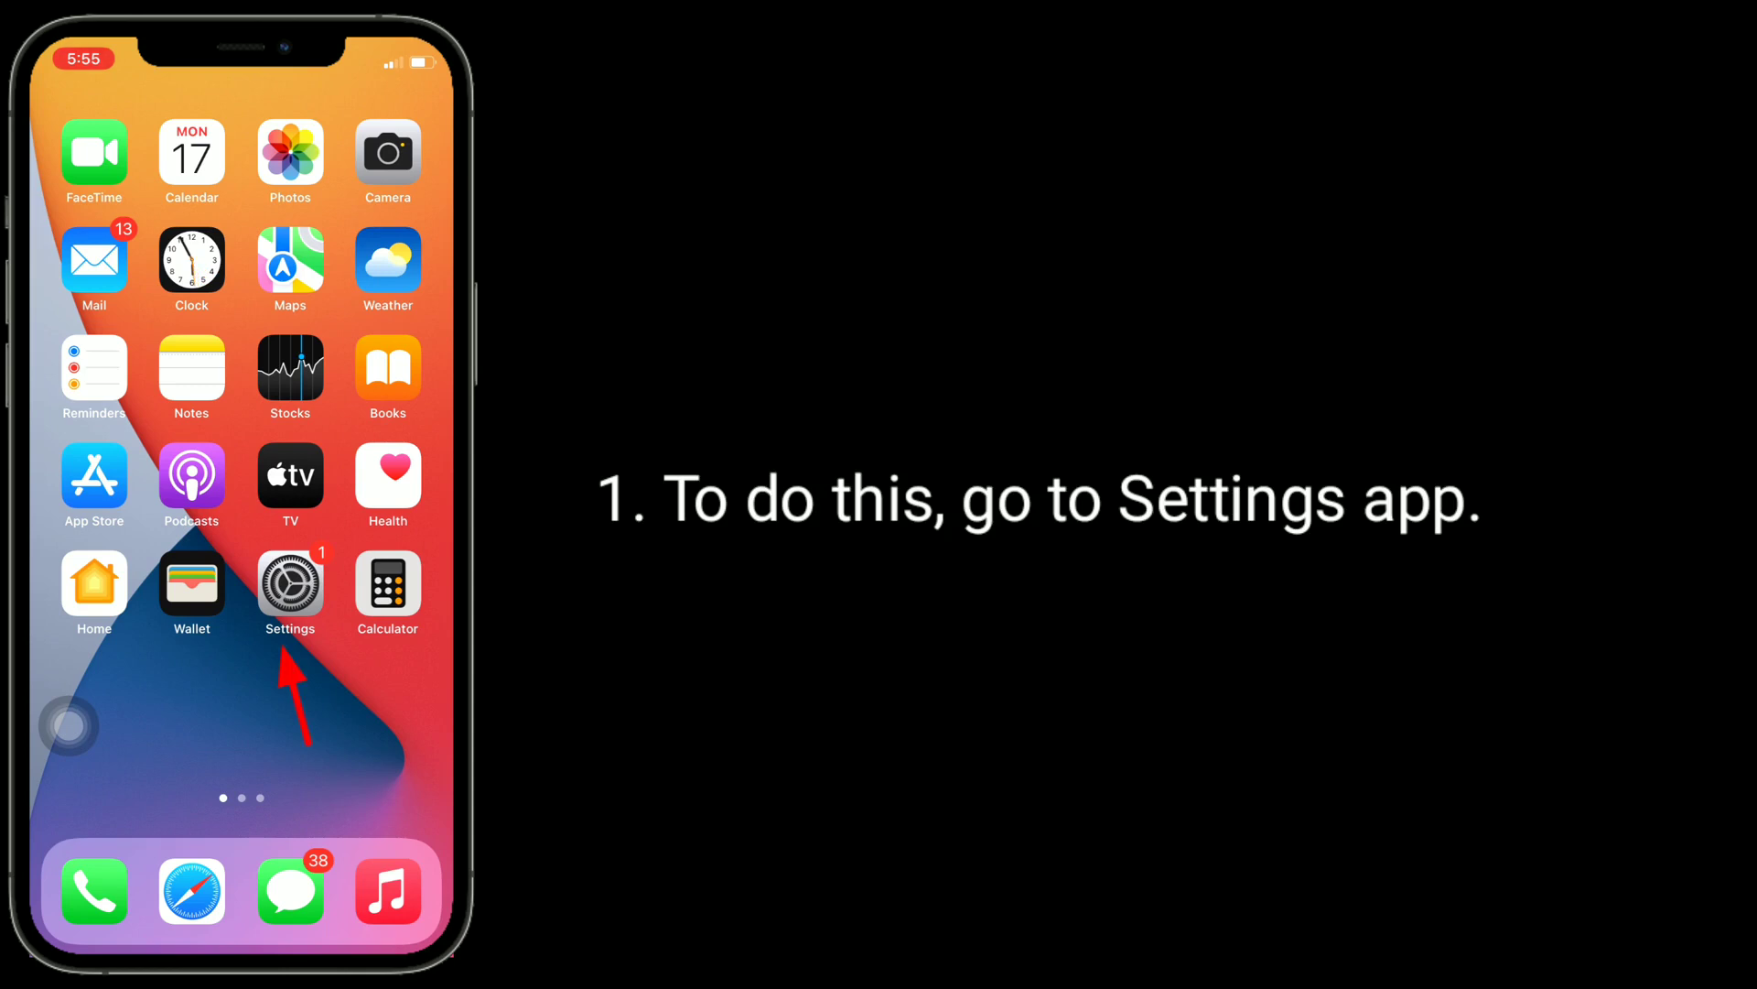
- Open Settings and toggle Airplane Mode on, then off again
click(290, 584)
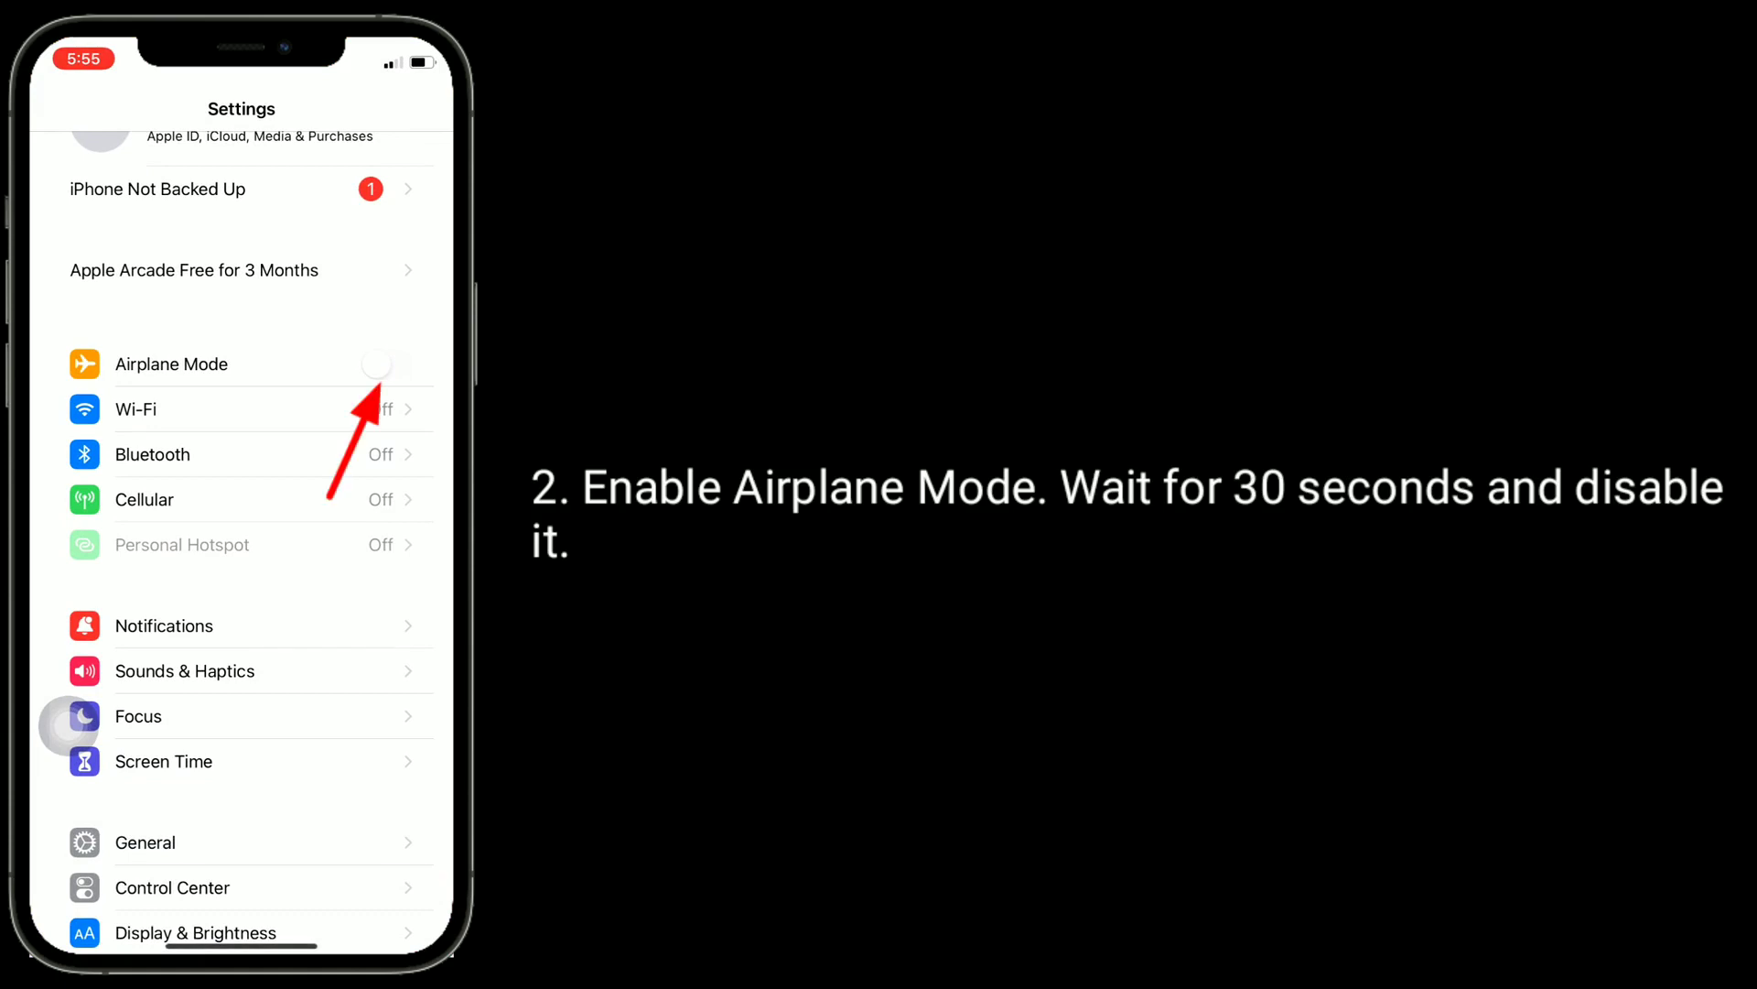
click(386, 364)
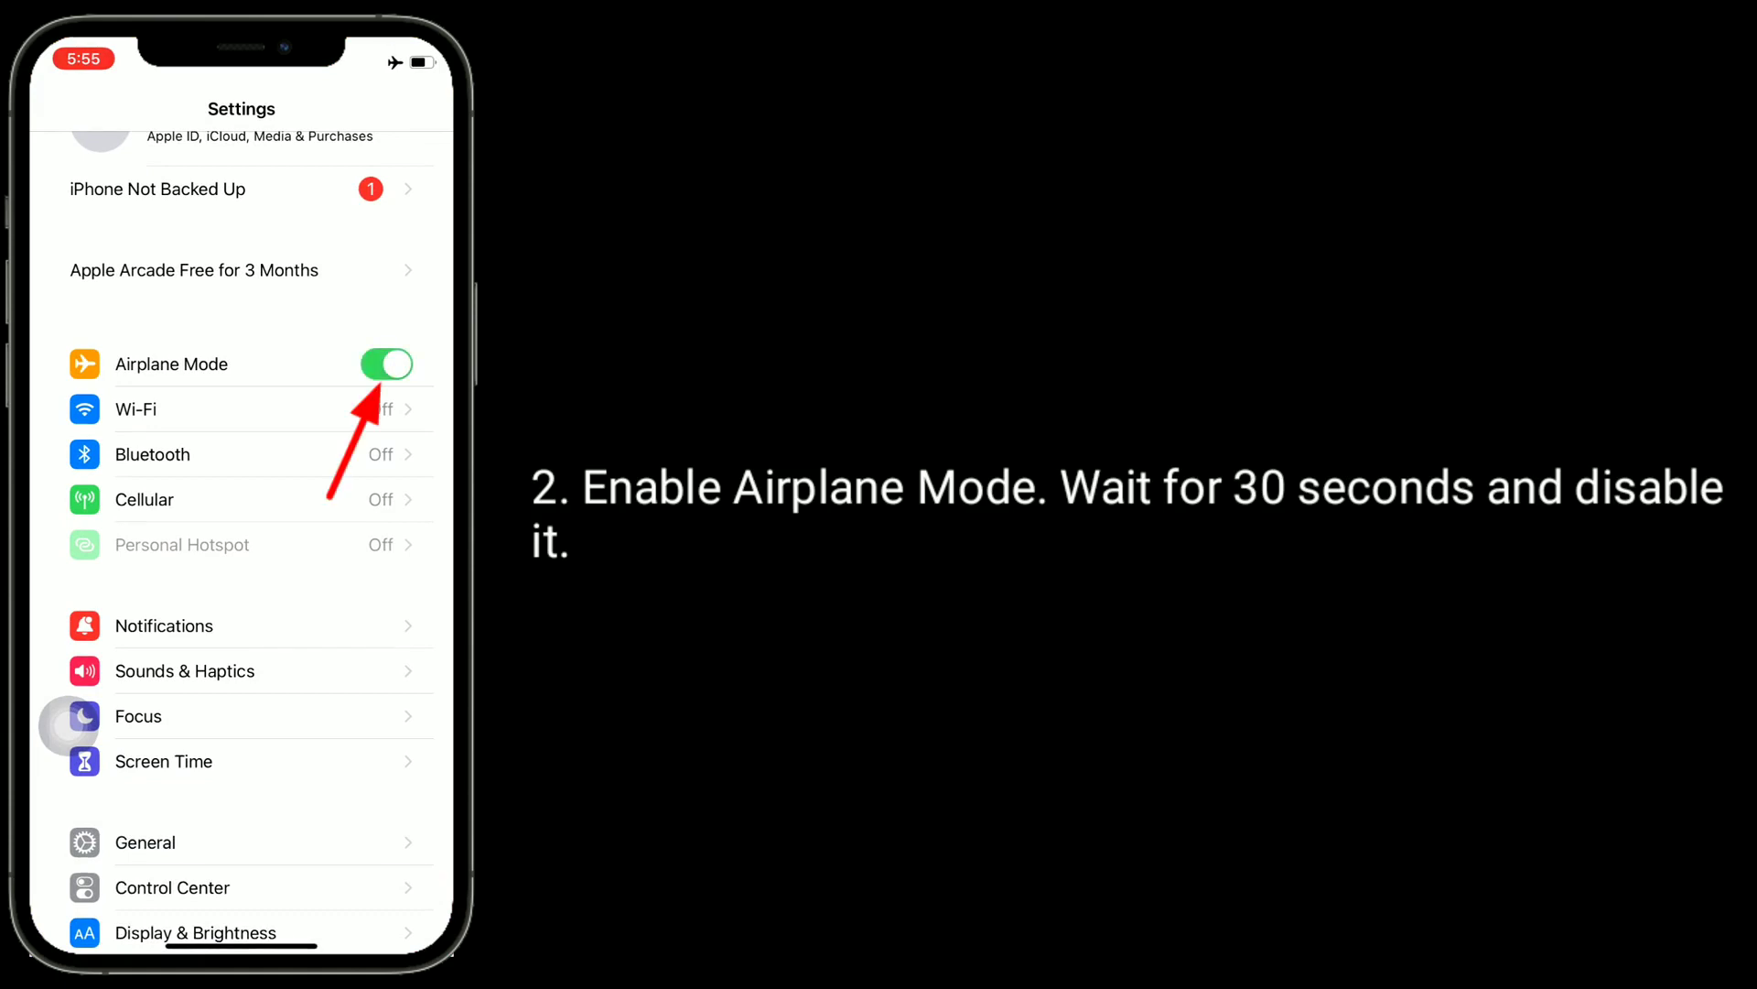
click(387, 364)
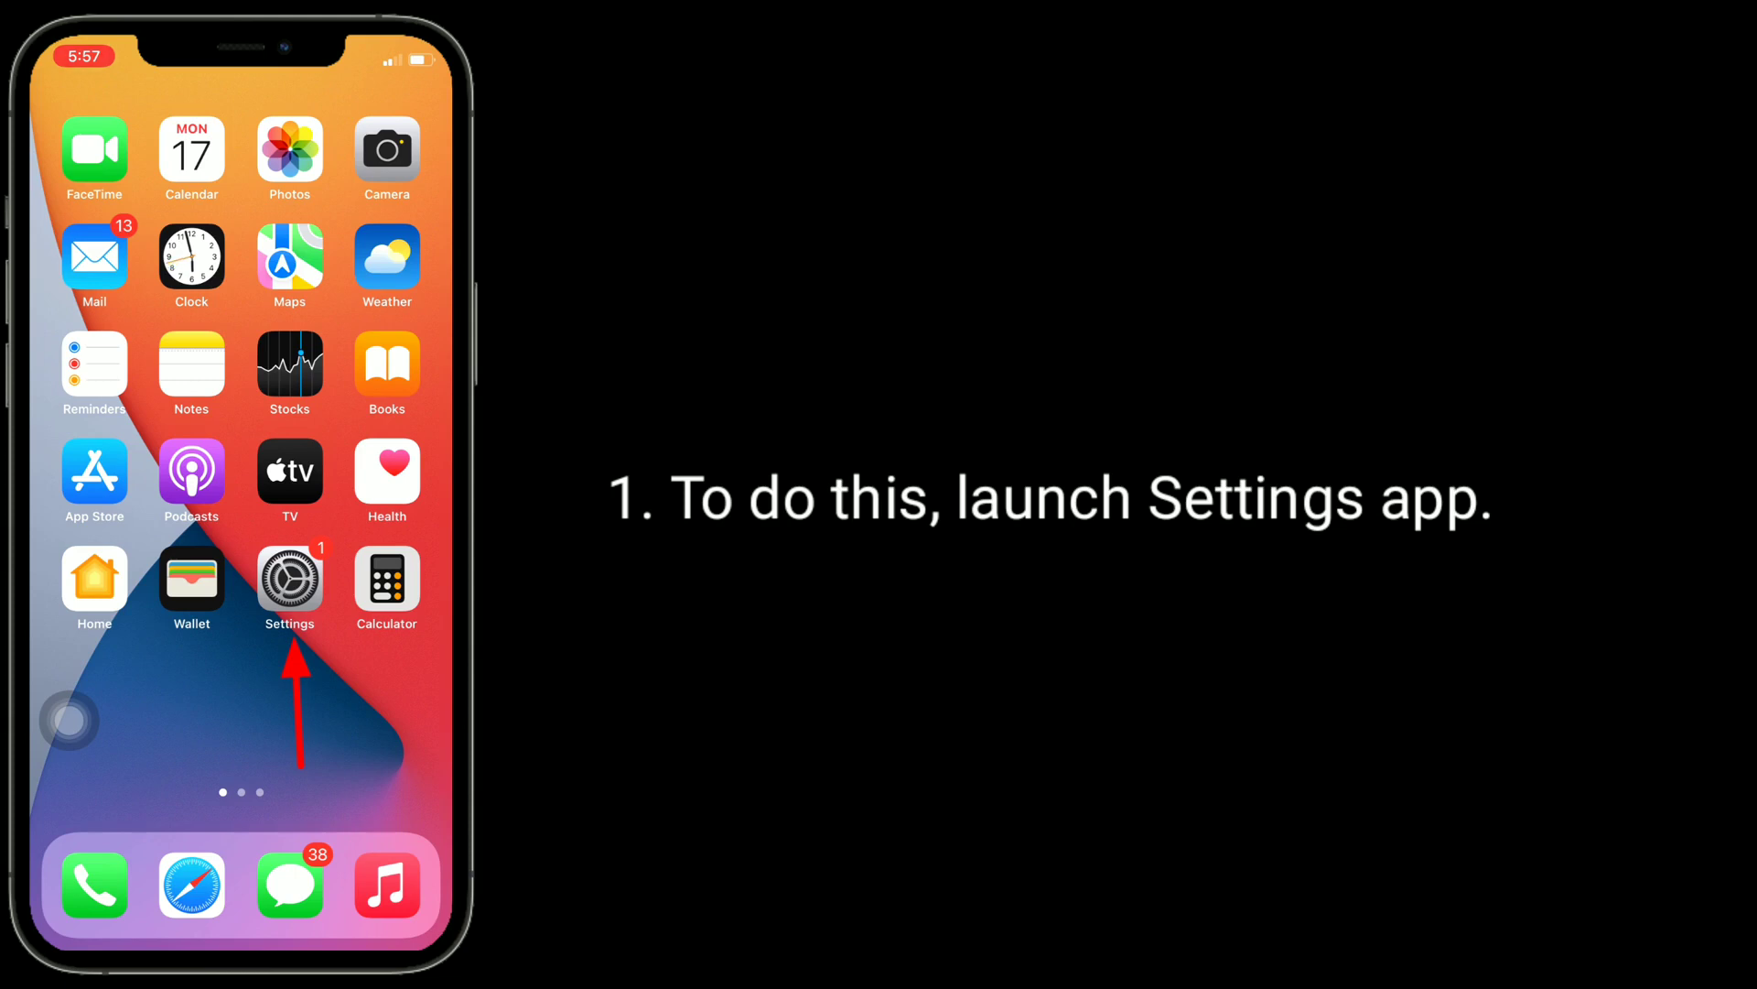
- Launch the Settings app from the iPhone home screen
click(289, 579)
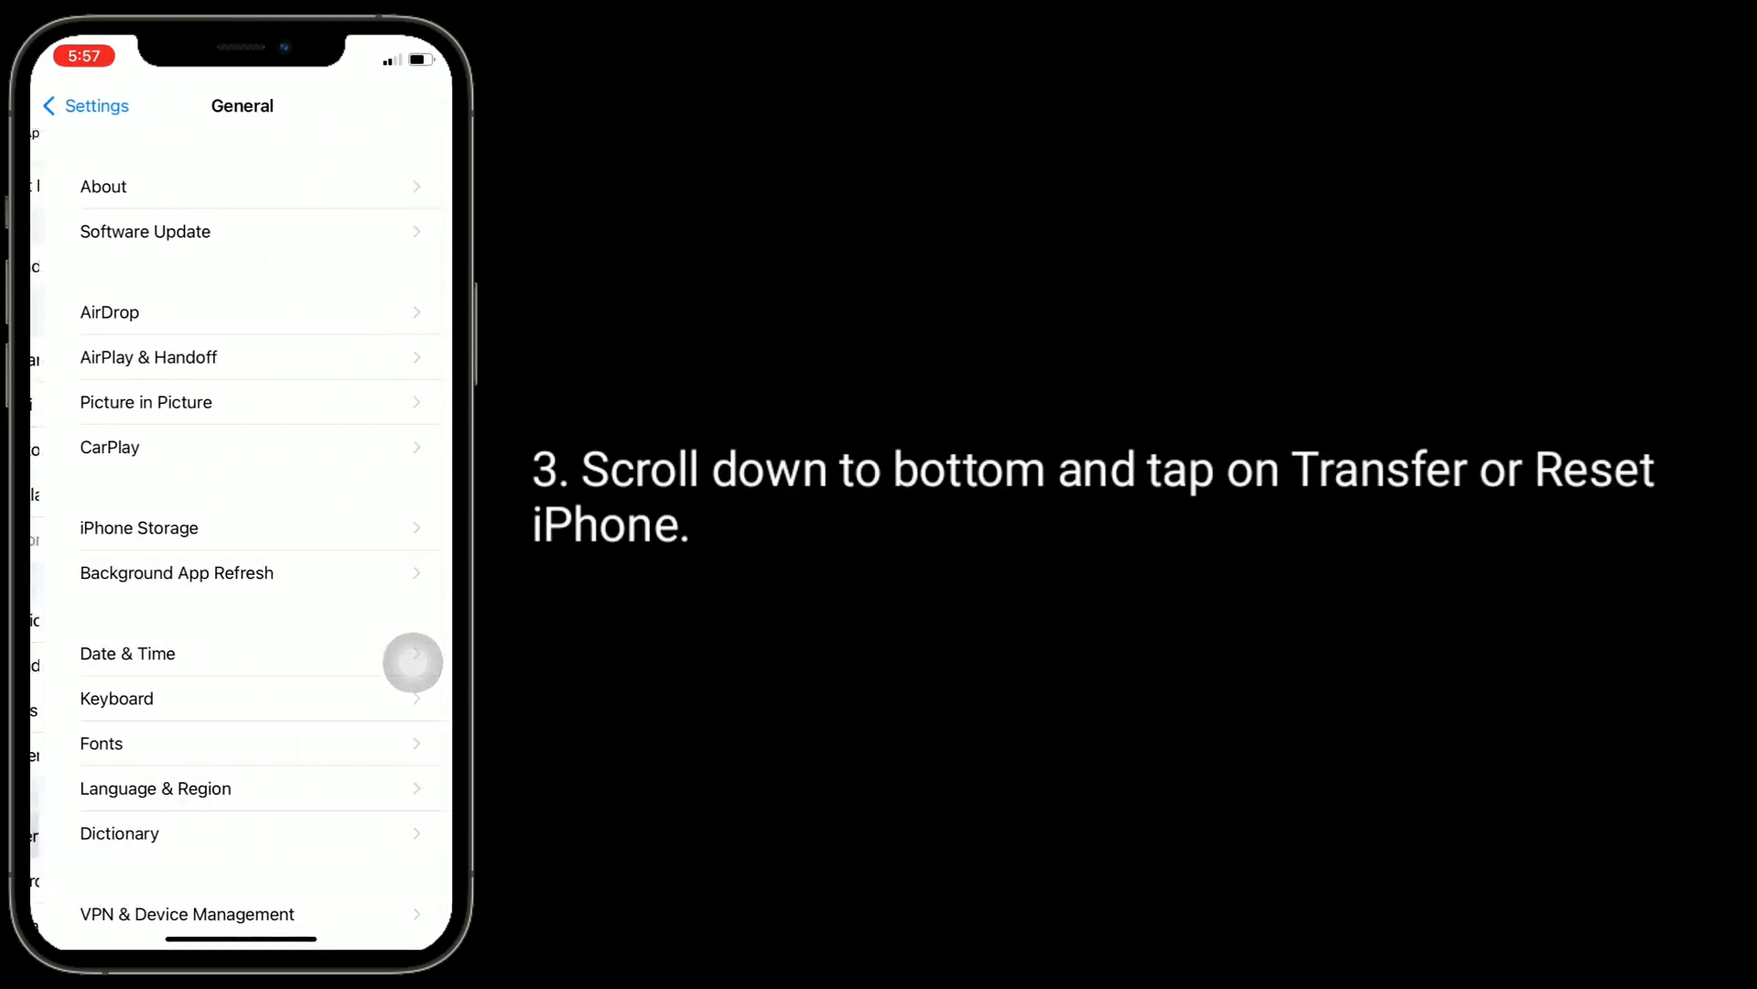
scroll(413, 662, down, 5)
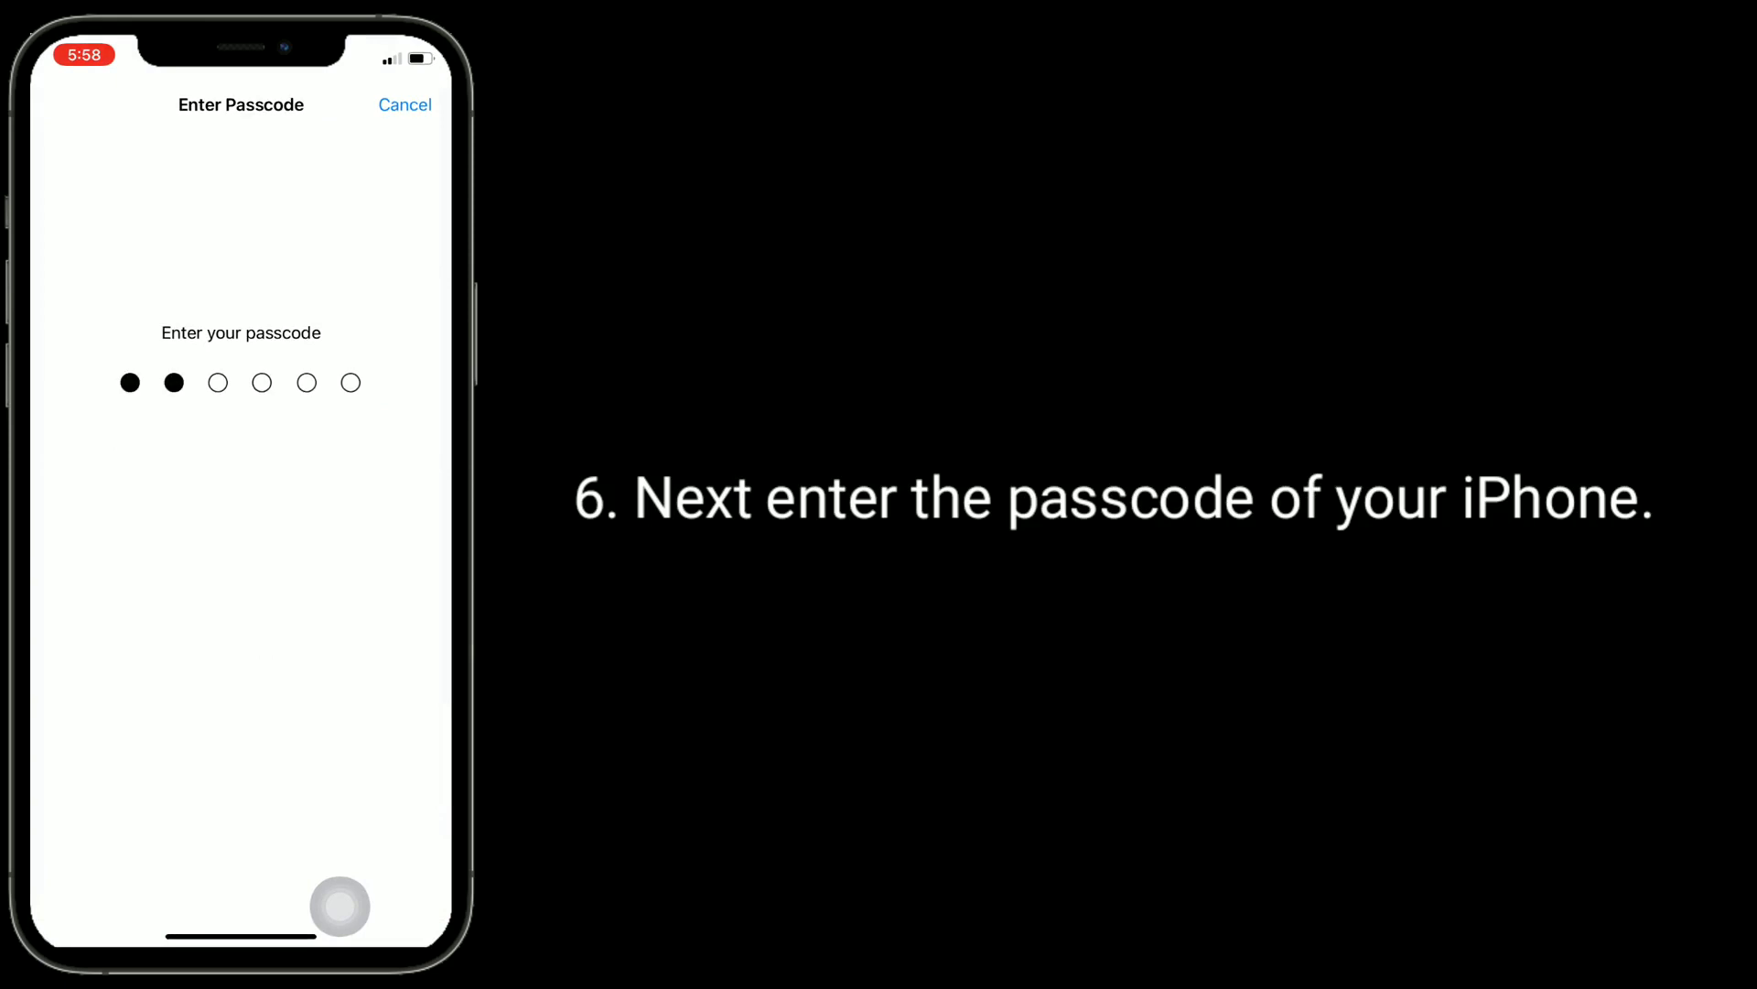
text(11)
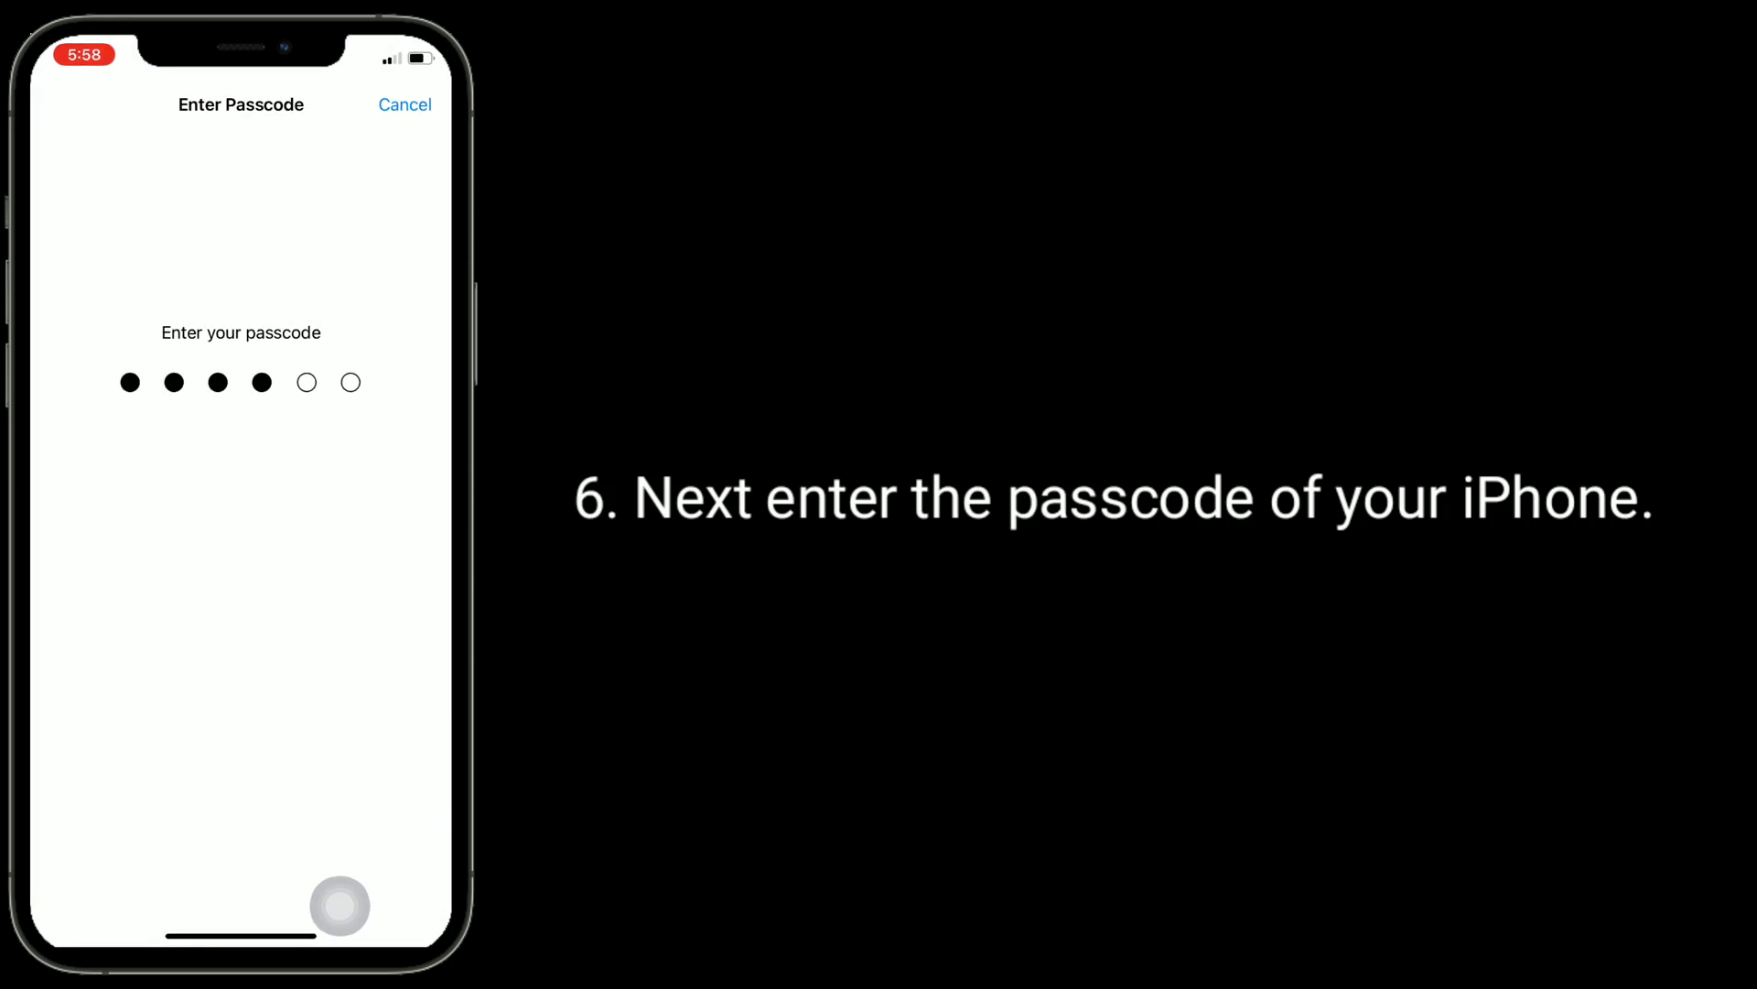
text(1)
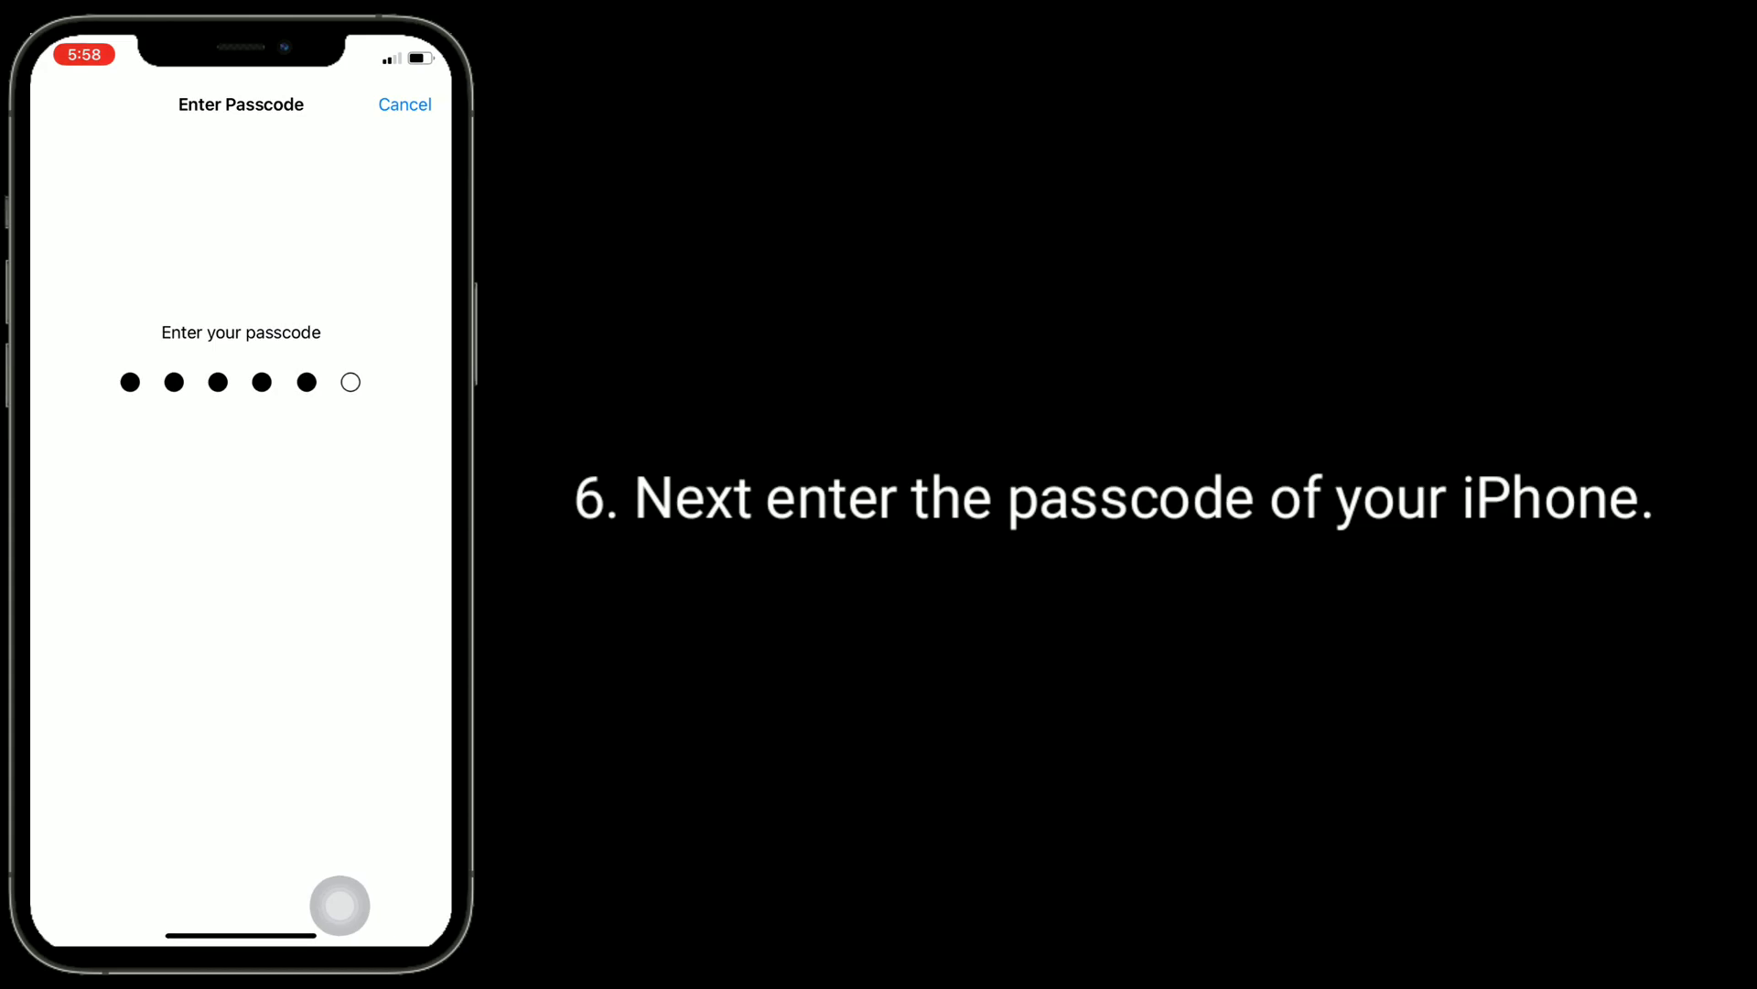
text(1)
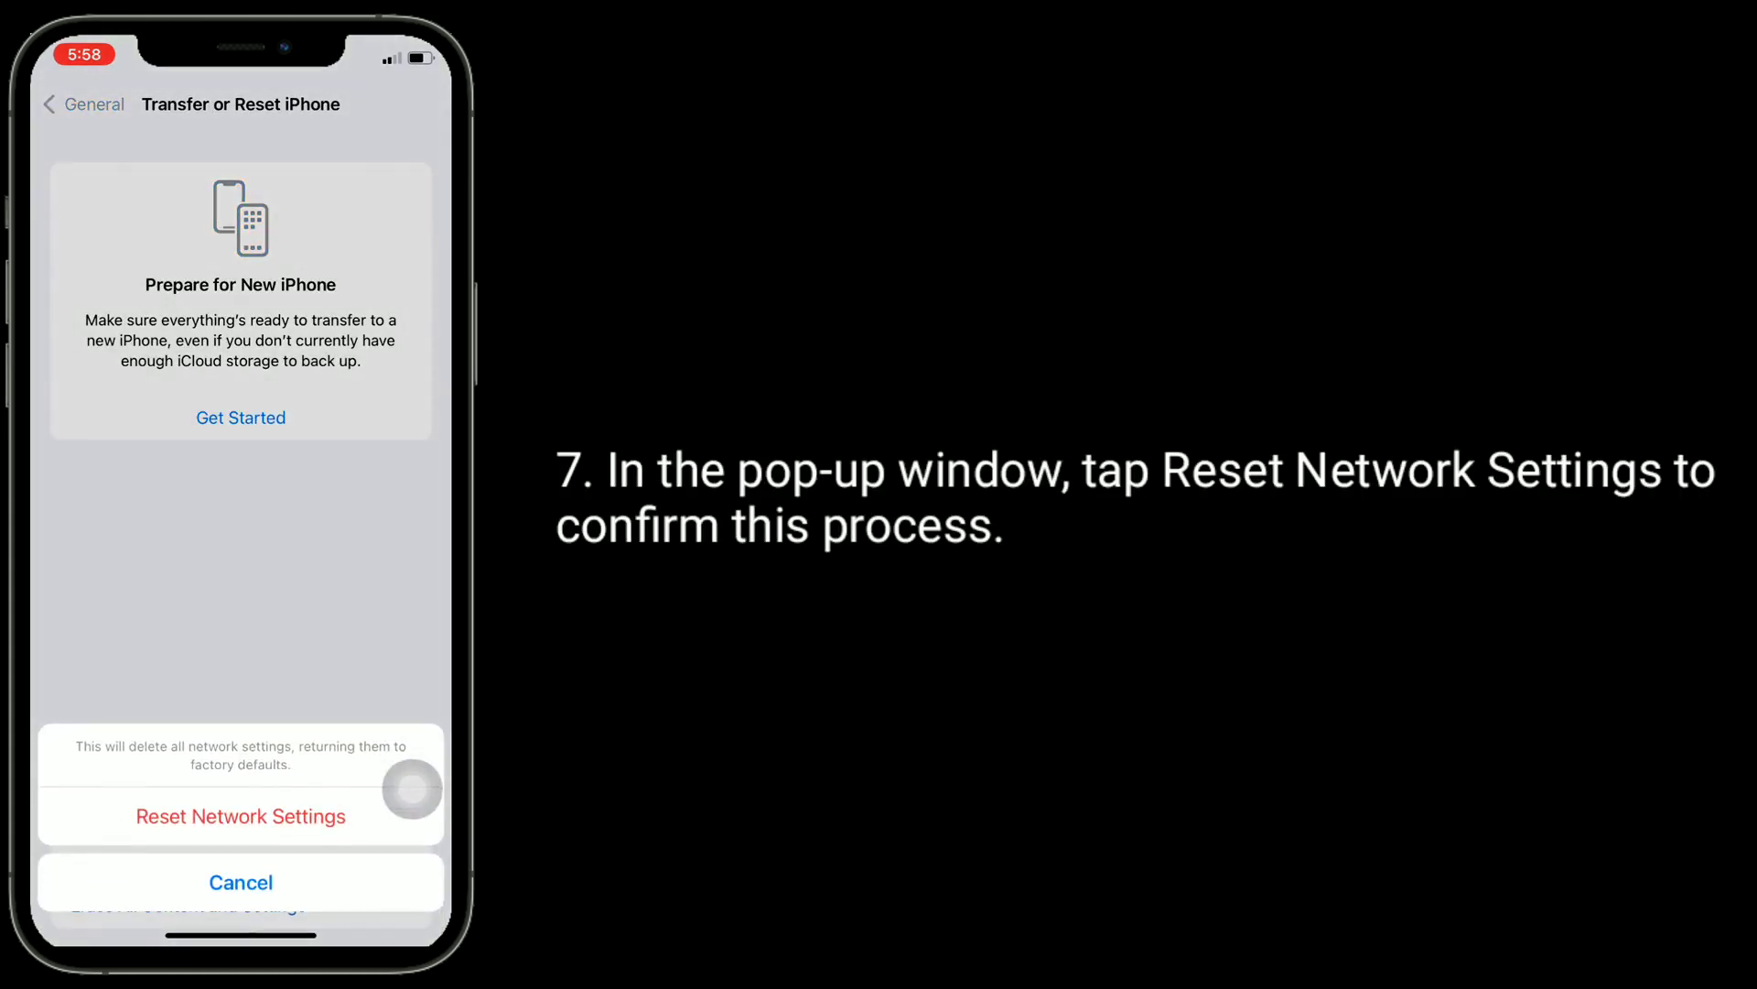